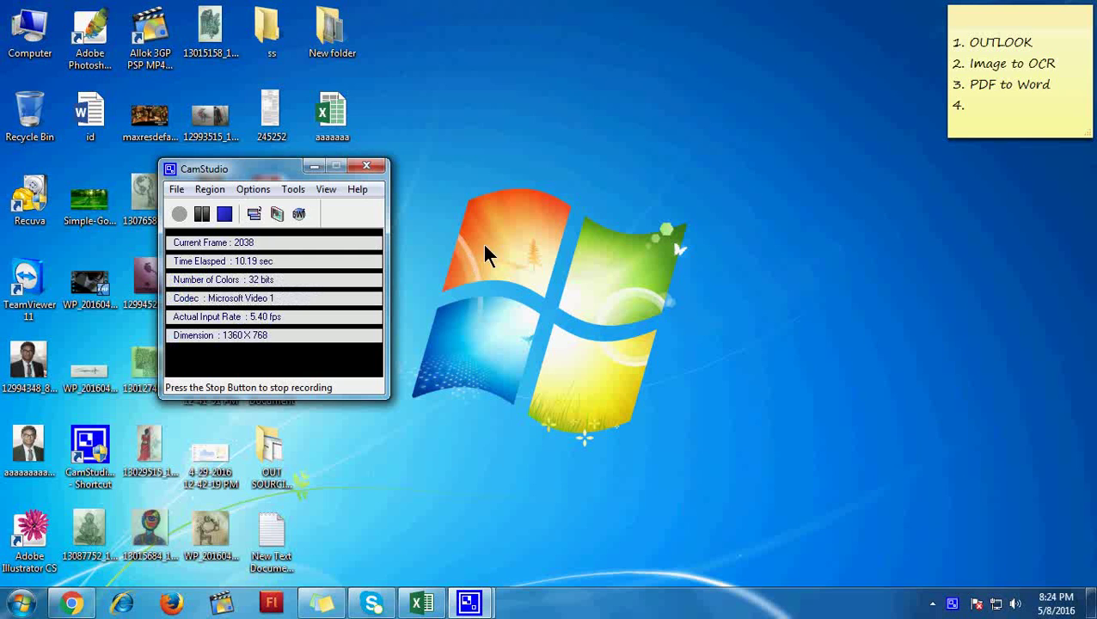
Switch to the aaaaaaa workbook in Excel and examine the full data table and its header row.
{"action": "left_click", "coordinate": [438, 599]}
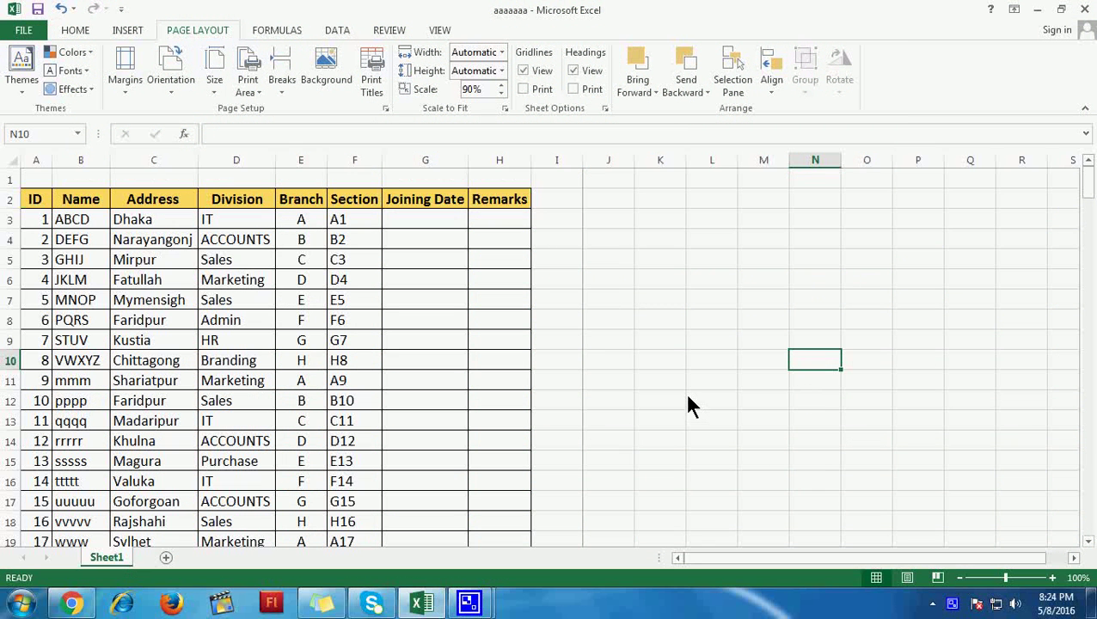
{"action": "scroll", "coordinate": [289, 369], "scroll_direction": "down", "scroll_amount": 15}
{"action": "scroll", "coordinate": [292, 371], "scroll_direction": "up", "scroll_amount": 15}
{"action": "scroll", "coordinate": [249, 310], "scroll_direction": "down", "scroll_amount": 20}
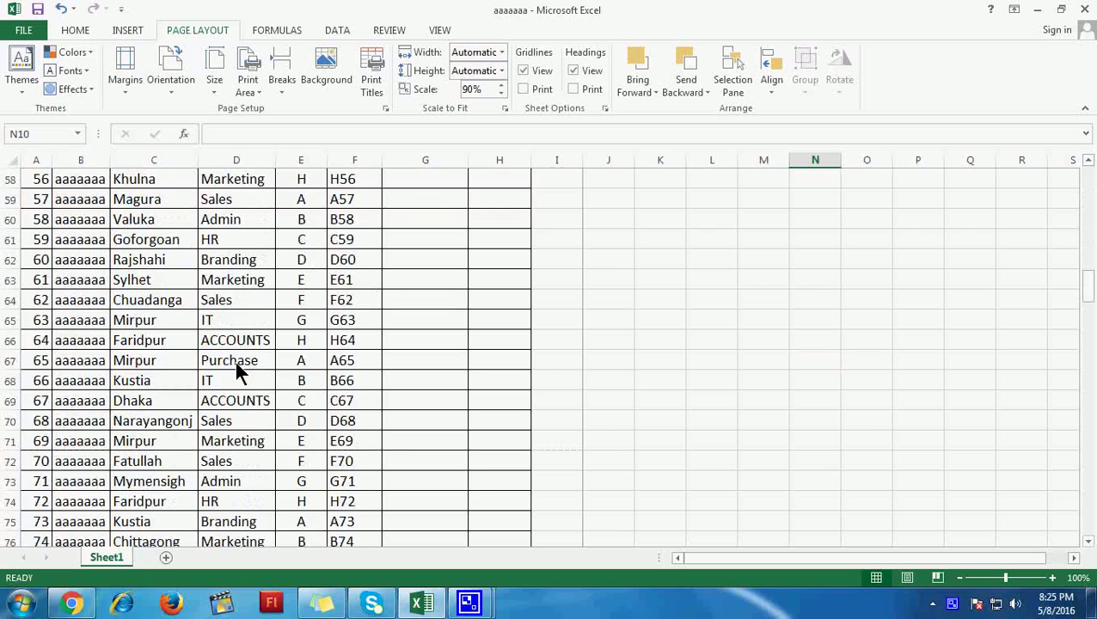
{"action": "scroll", "coordinate": [239, 376], "scroll_direction": "down", "scroll_amount": 20}
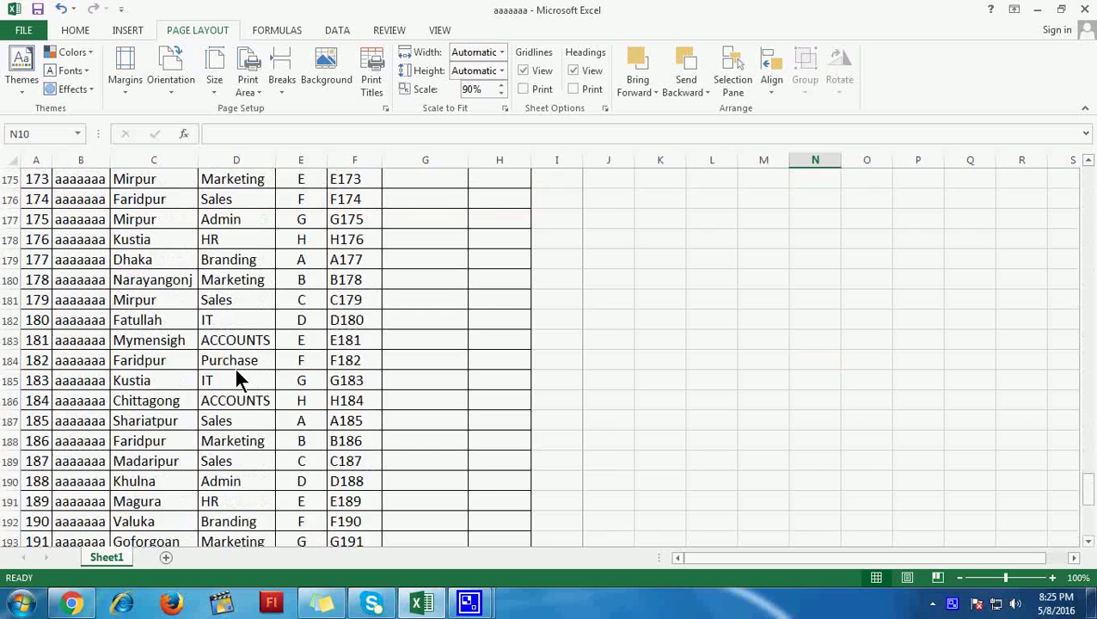
{"action": "scroll", "coordinate": [237, 382], "scroll_direction": "down", "scroll_amount": 2}
{"action": "scroll", "coordinate": [318, 373], "scroll_direction": "up", "scroll_amount": 20}
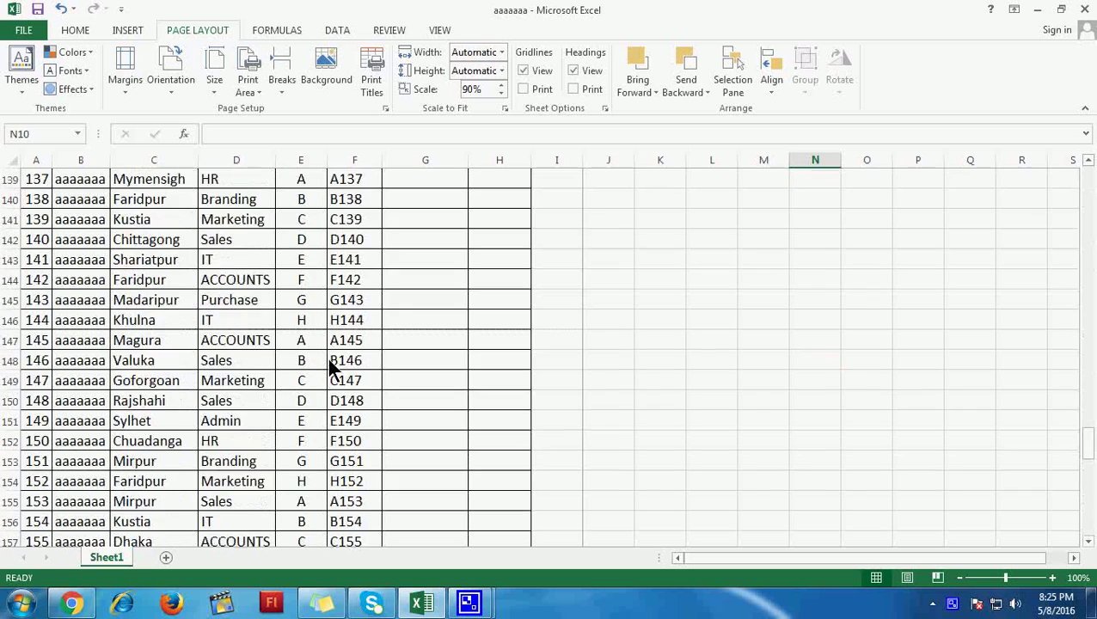
{"action": "scroll", "coordinate": [329, 359], "scroll_direction": "up", "scroll_amount": 20}
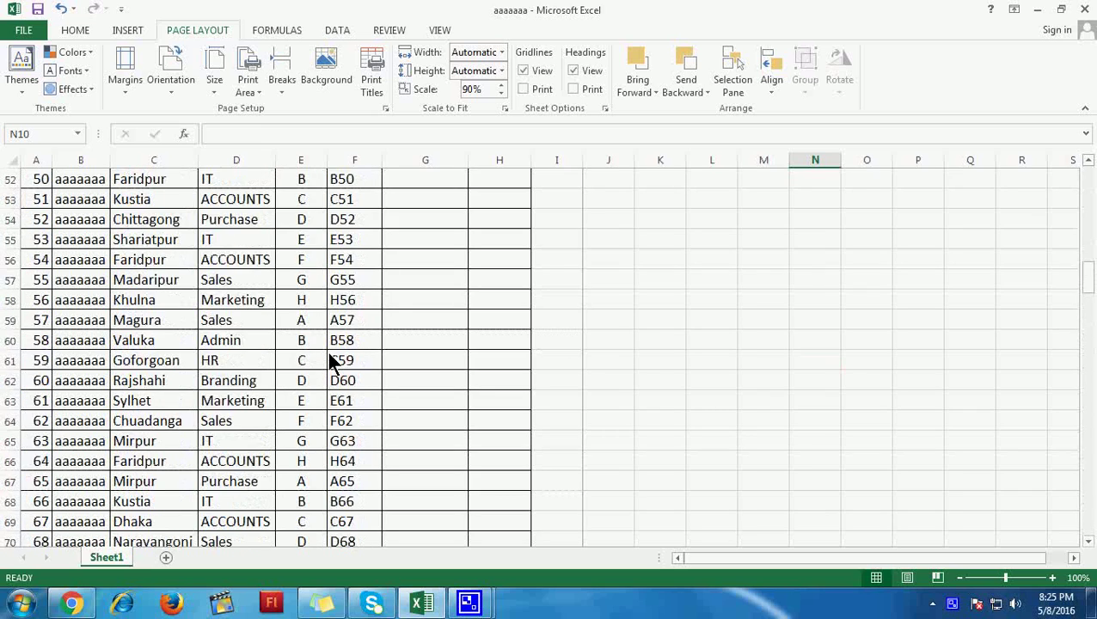
{"action": "scroll", "coordinate": [331, 360], "scroll_direction": "up", "scroll_amount": 6}
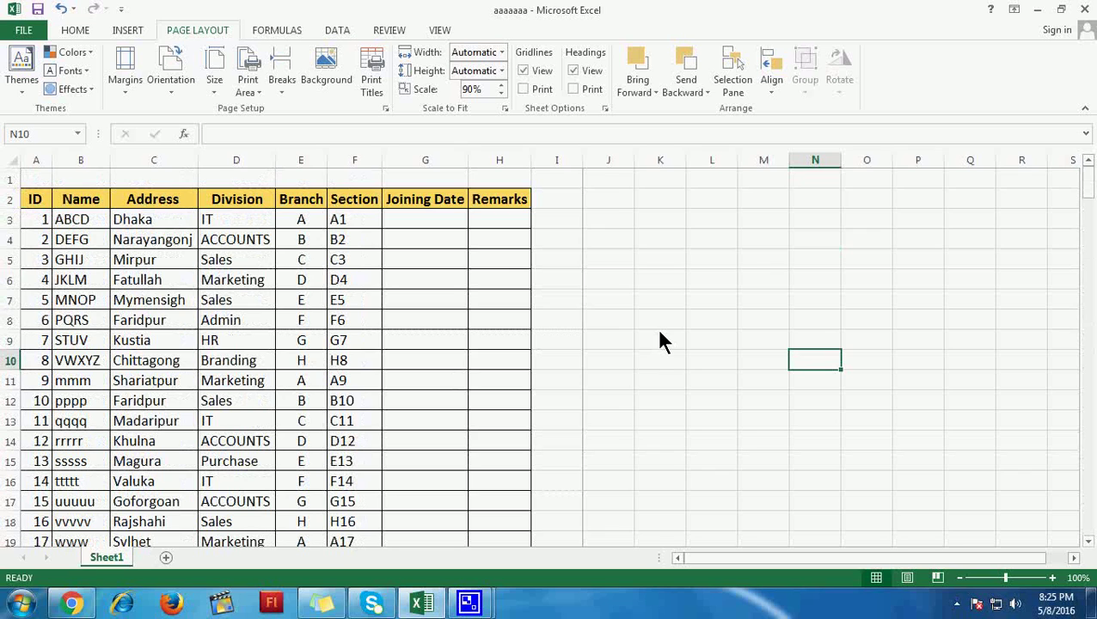
{"action": "left_click_drag", "start_coordinate": [34, 203], "coordinate": [503, 203]}
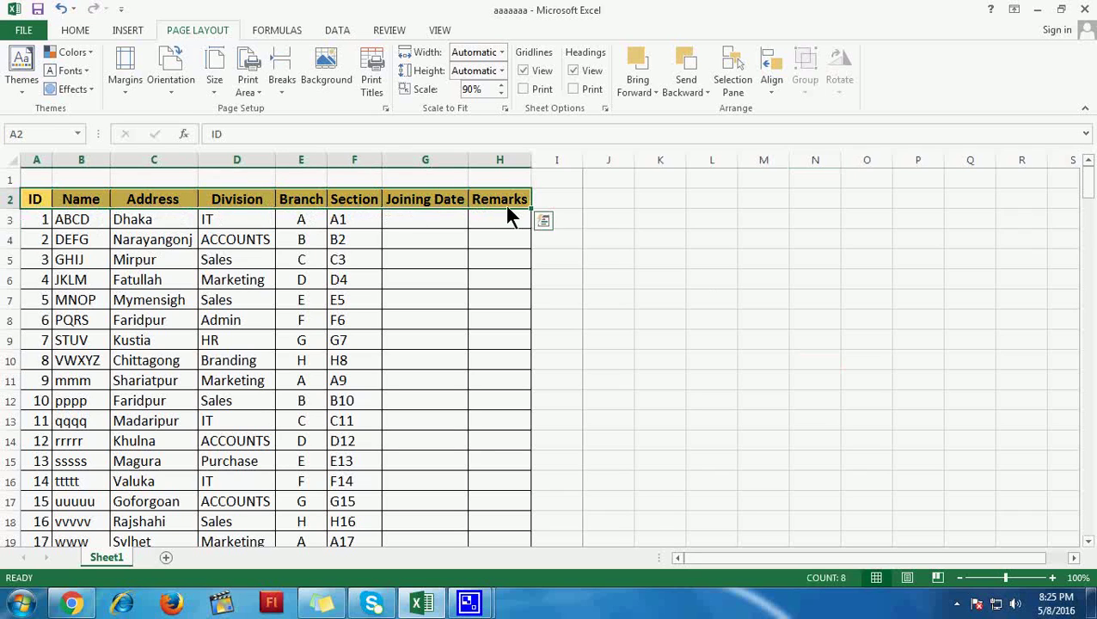
{"action": "left_click", "coordinate": [701, 284]}
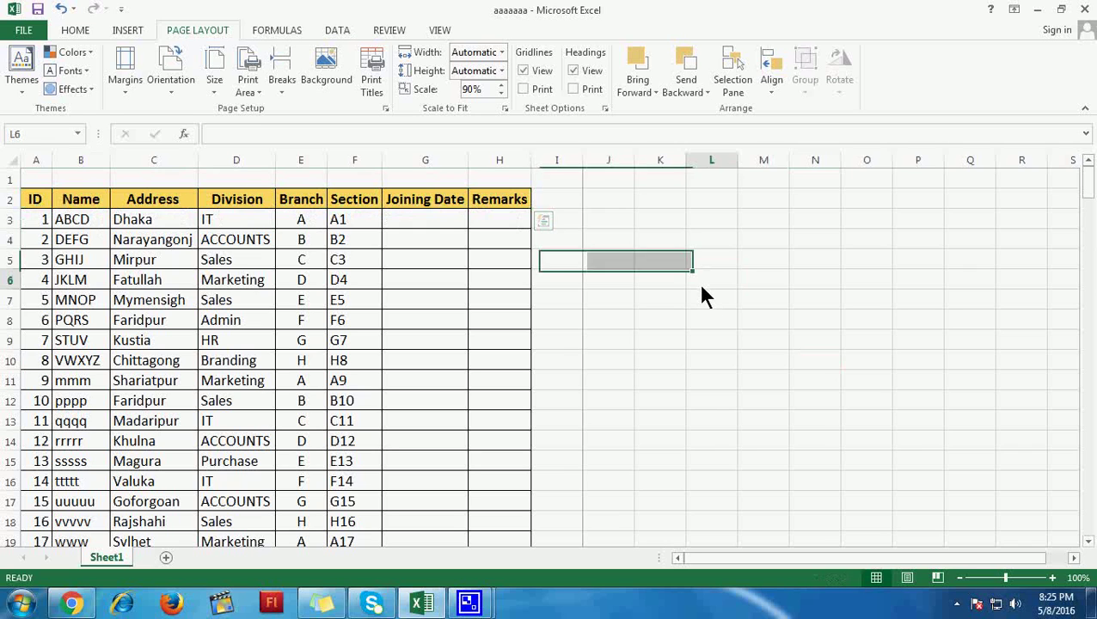
Check the sheet's print preview page by page for whether the header row appears on each page.
{"action": "left_click", "coordinate": [24, 32]}
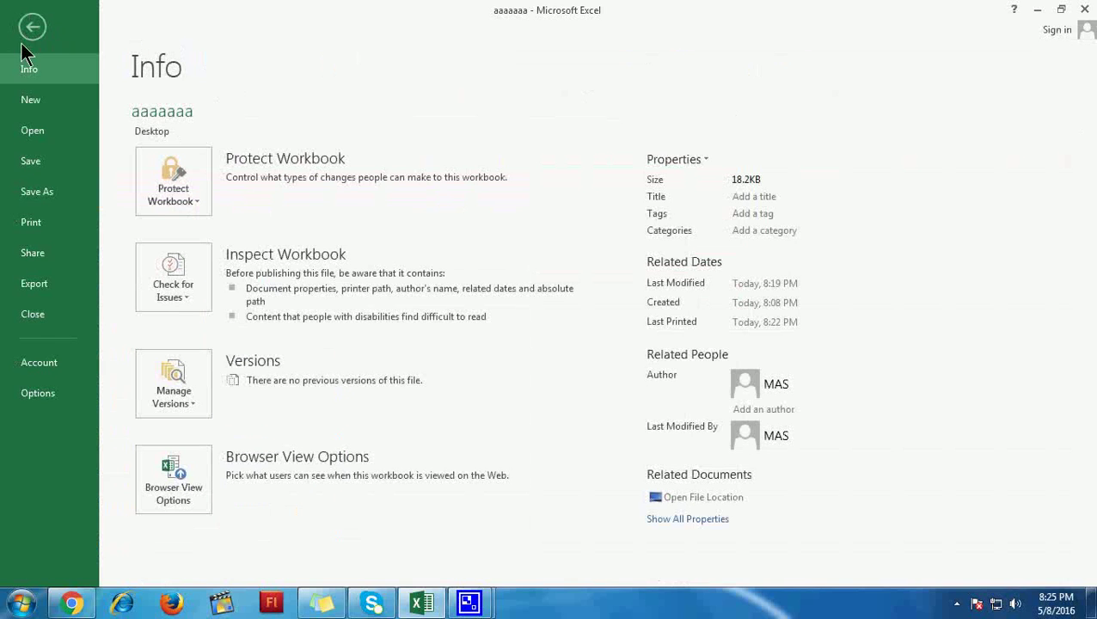
{"action": "left_click", "coordinate": [48, 224]}
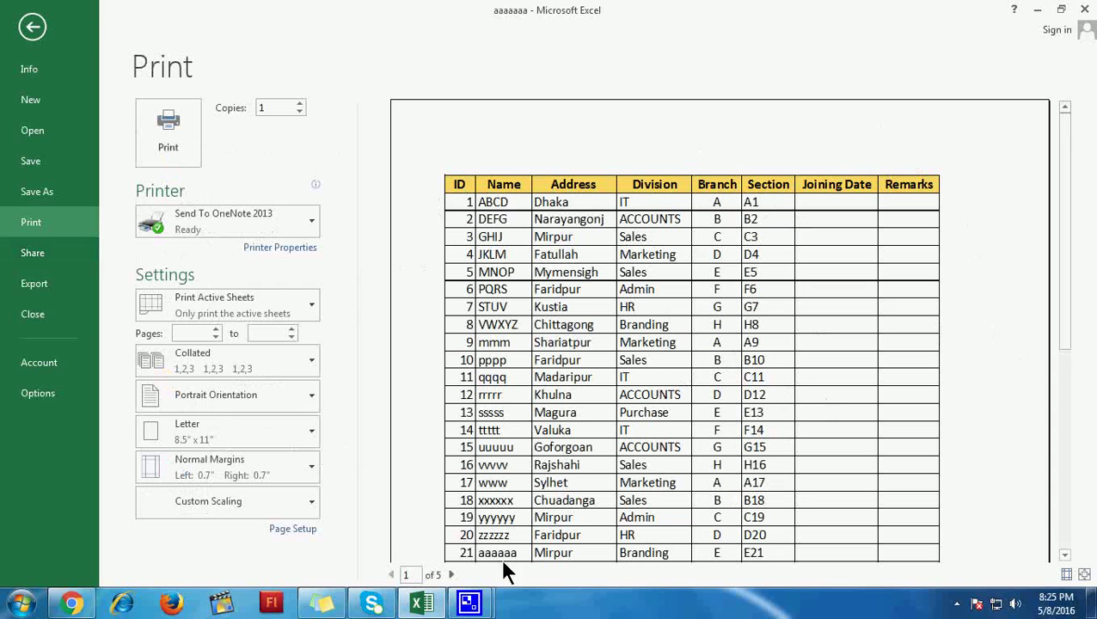
{"action": "left_click", "coordinate": [451, 574]}
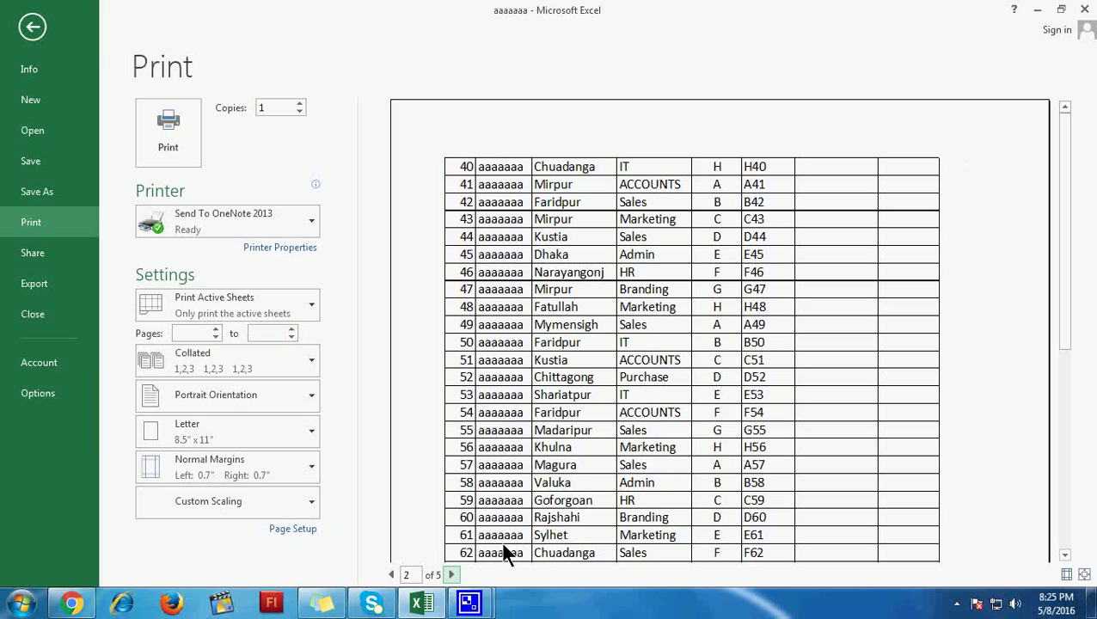
{"action": "left_click", "coordinate": [450, 574]}
{"action": "left_click", "coordinate": [450, 575]}
{"action": "left_click", "coordinate": [450, 574]}
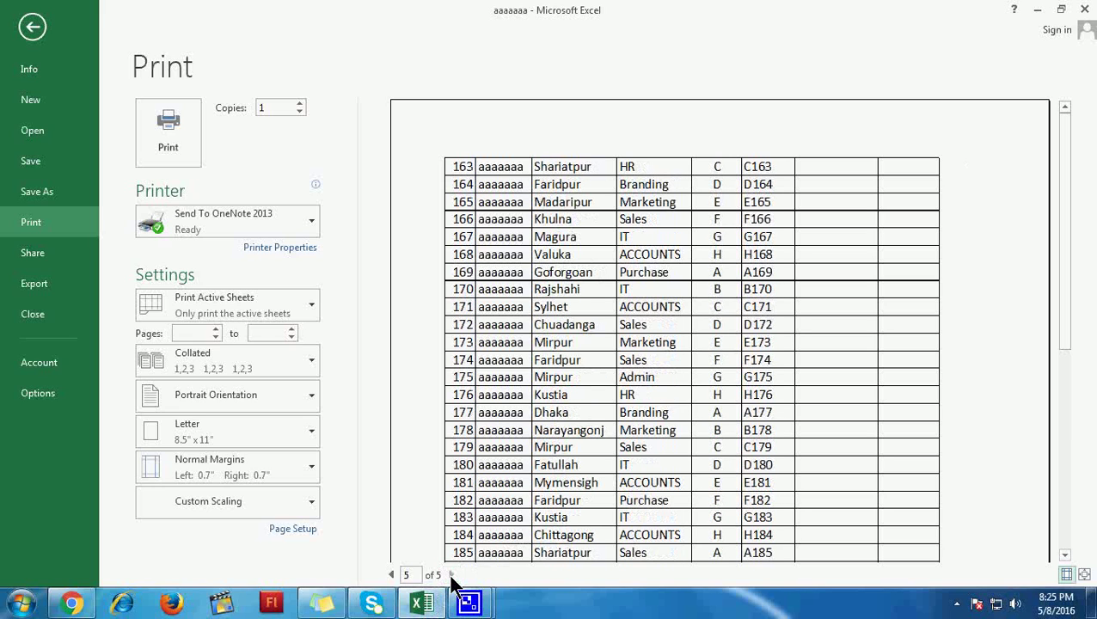
{"action": "left_click", "coordinate": [391, 574]}
{"action": "left_click", "coordinate": [391, 574]}
{"action": "left_click", "coordinate": [391, 574]}
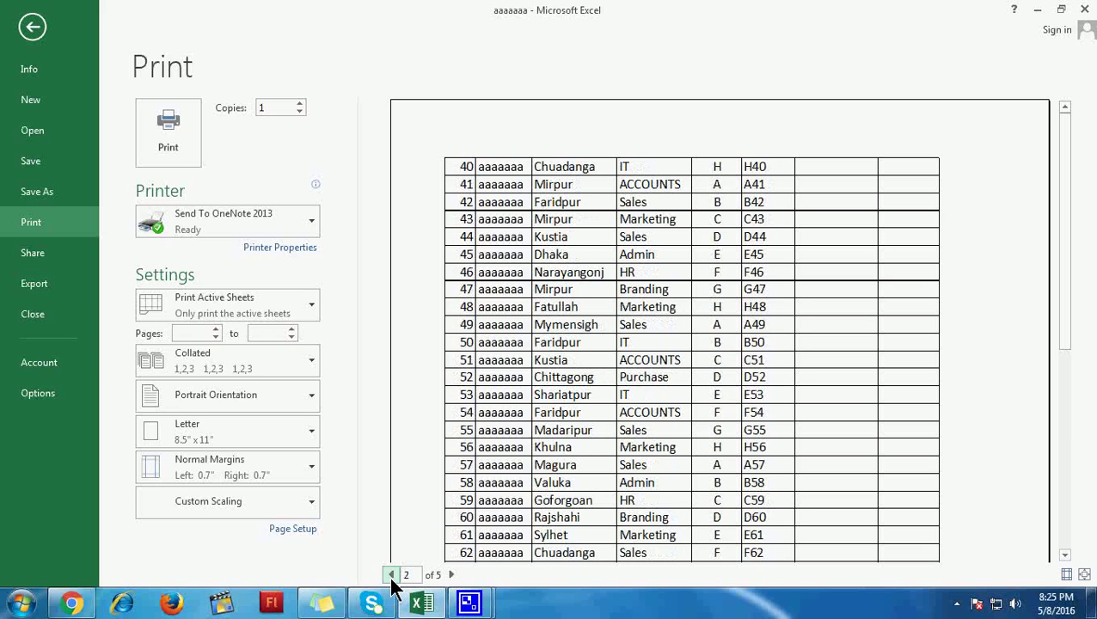
{"action": "left_click", "coordinate": [391, 574]}
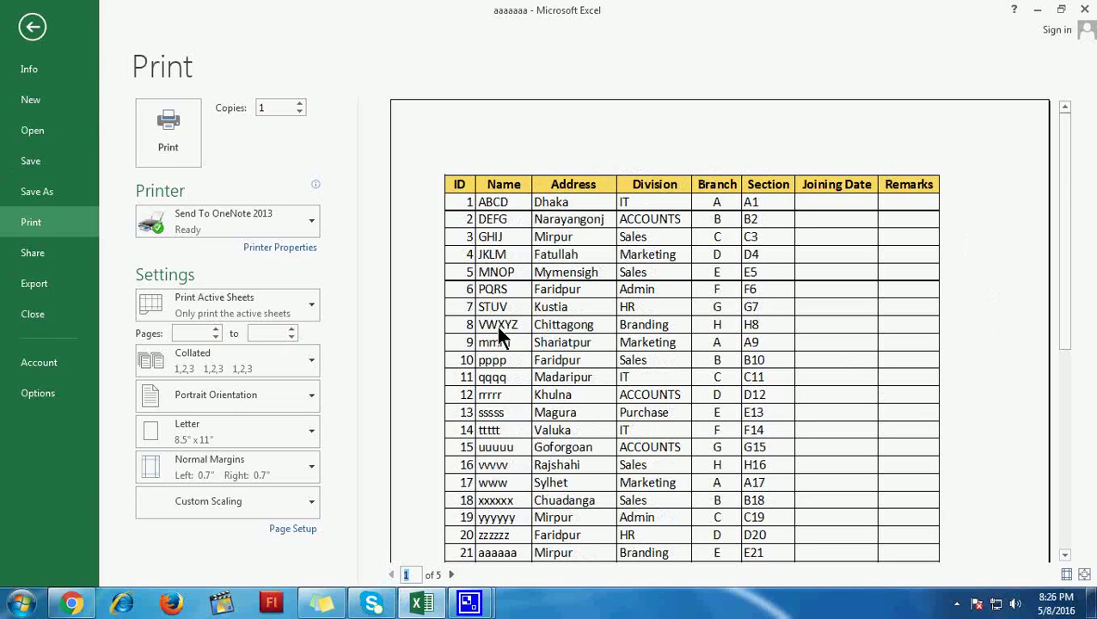
{"action": "left_click", "coordinate": [32, 28]}
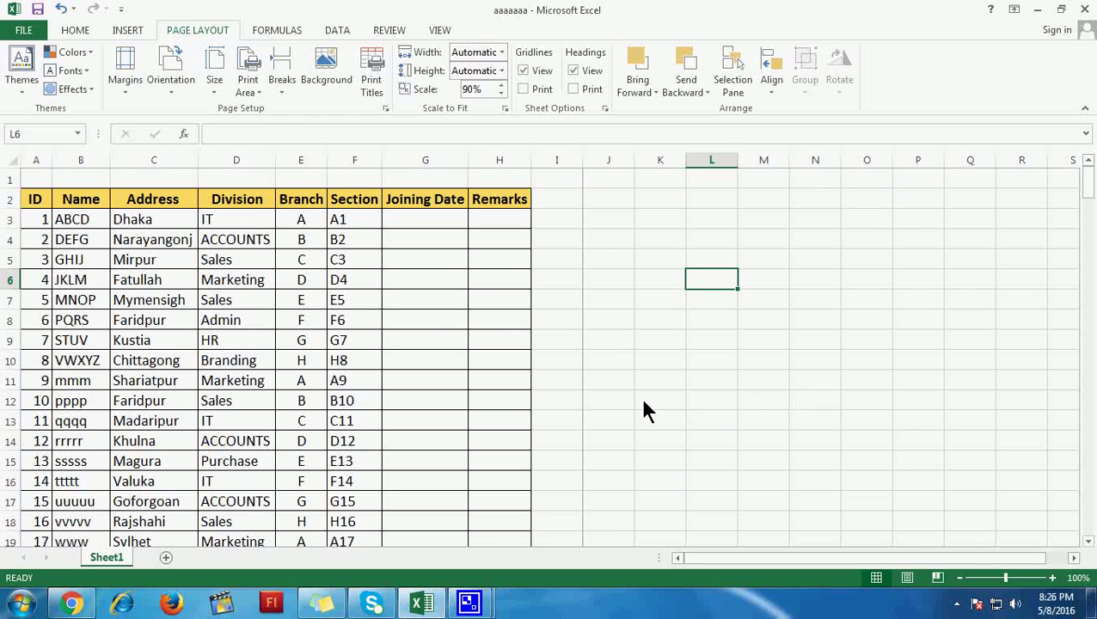
{"action": "left_click_drag", "start_coordinate": [42, 200], "coordinate": [507, 208]}
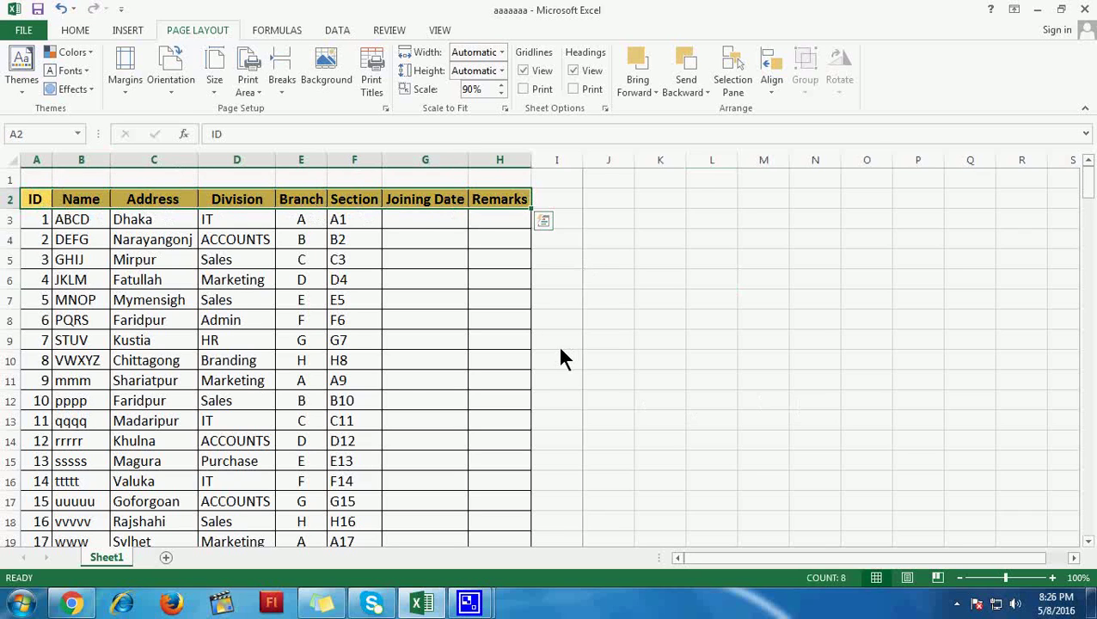
{"action": "left_click", "coordinate": [795, 310]}
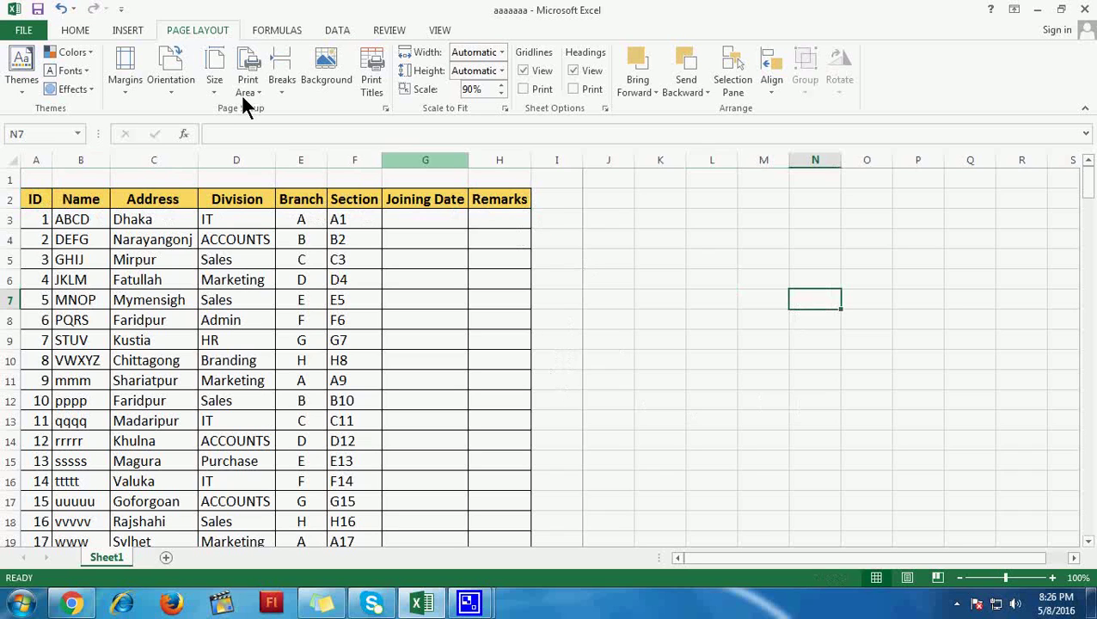
{"action": "left_click", "coordinate": [76, 30]}
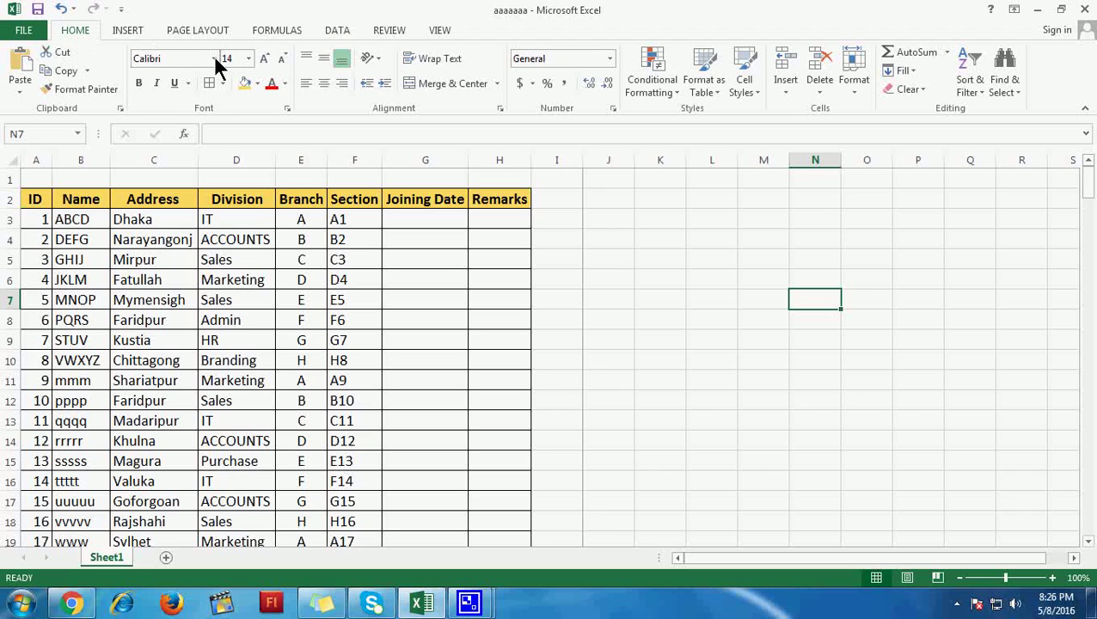
{"action": "left_click", "coordinate": [202, 31]}
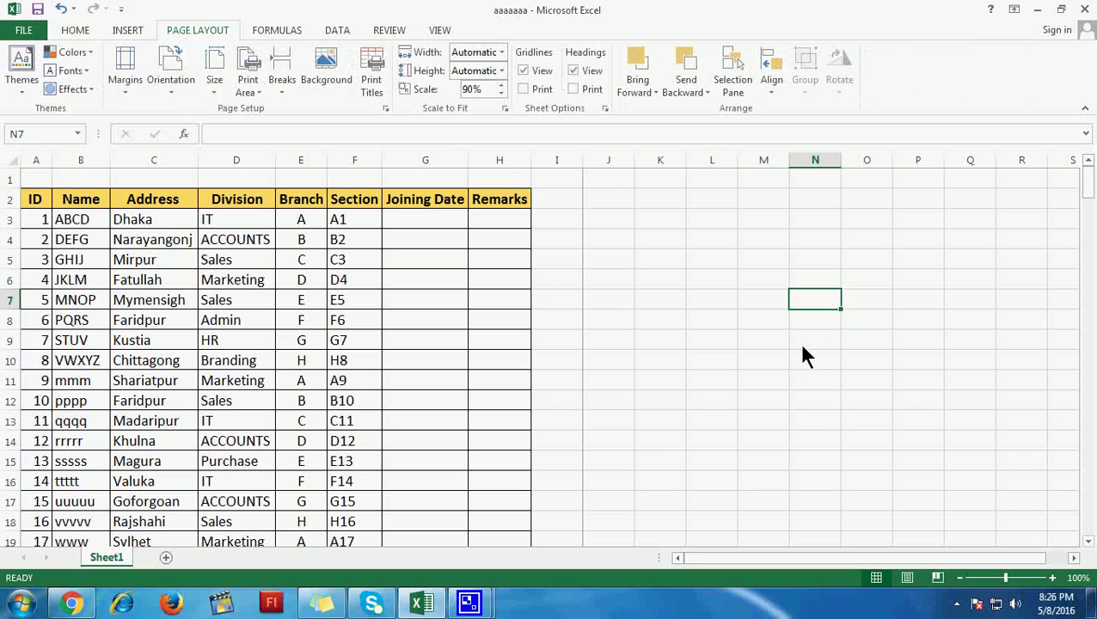
Set the print titles so that header row 2 ($2:$2) repeats at the top of every printed page.
{"action": "left_click", "coordinate": [378, 84]}
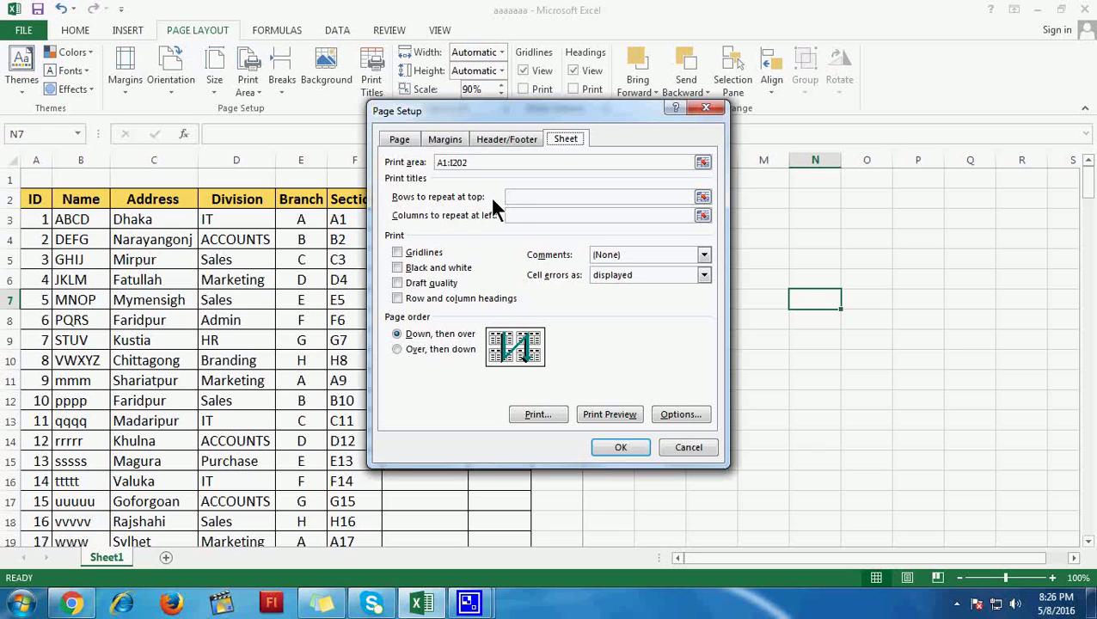
{"action": "left_click", "coordinate": [526, 199]}
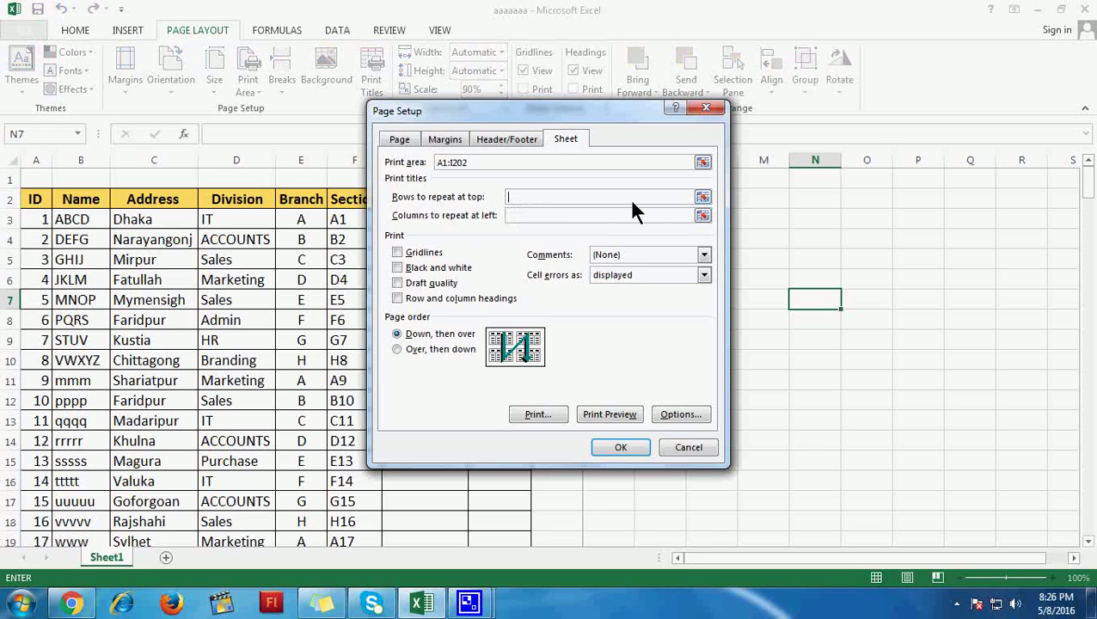
{"action": "left_click", "coordinate": [702, 197]}
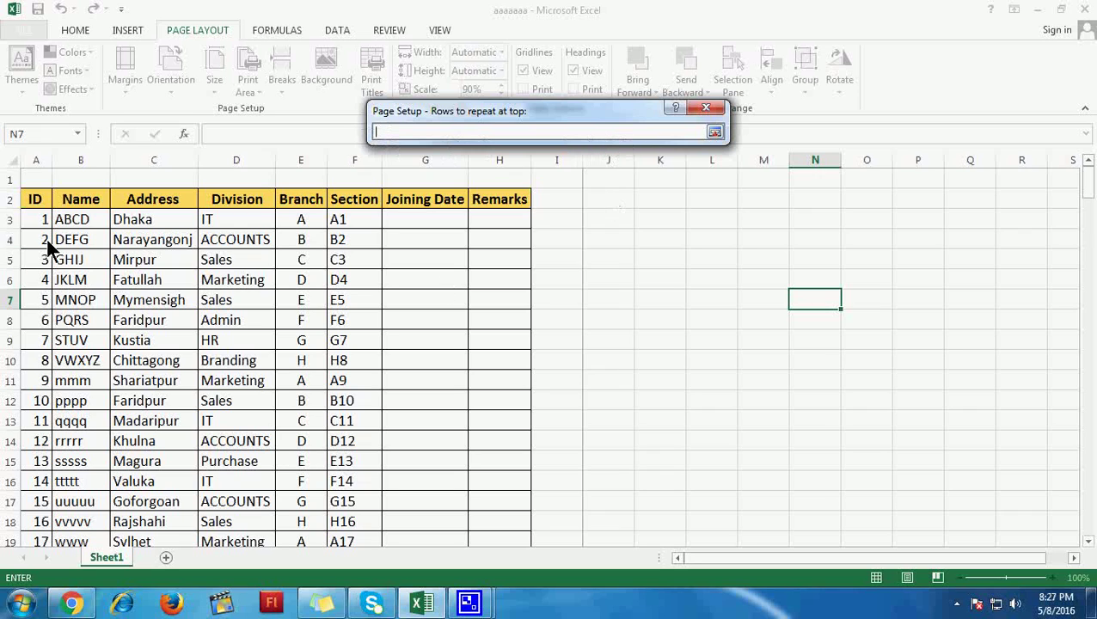
{"action": "left_click", "coordinate": [14, 199]}
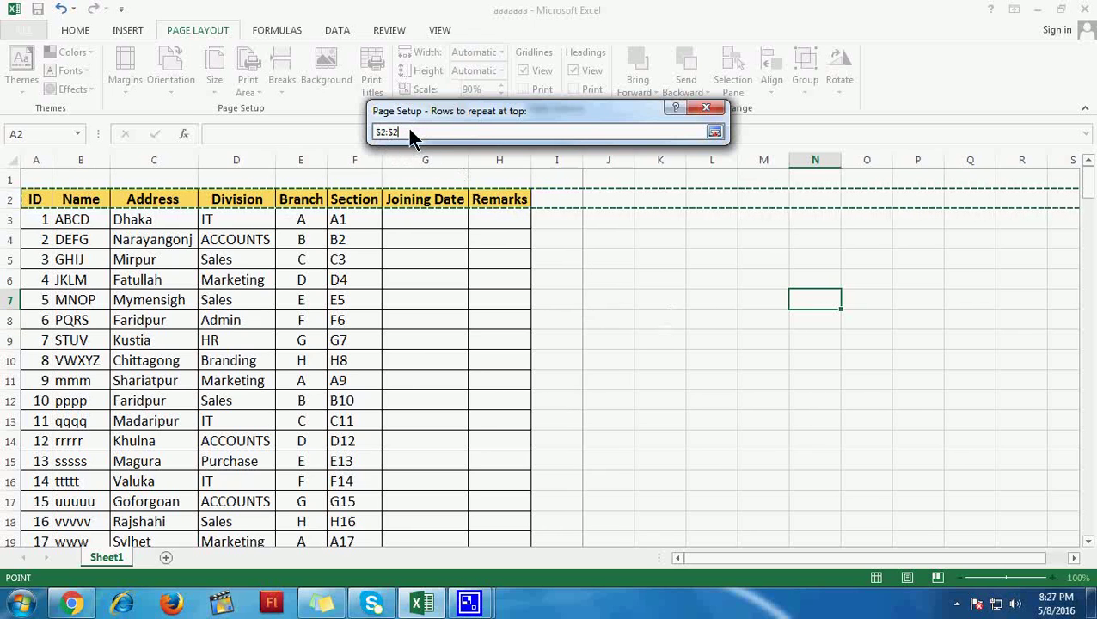
{"action": "left_click", "coordinate": [715, 134]}
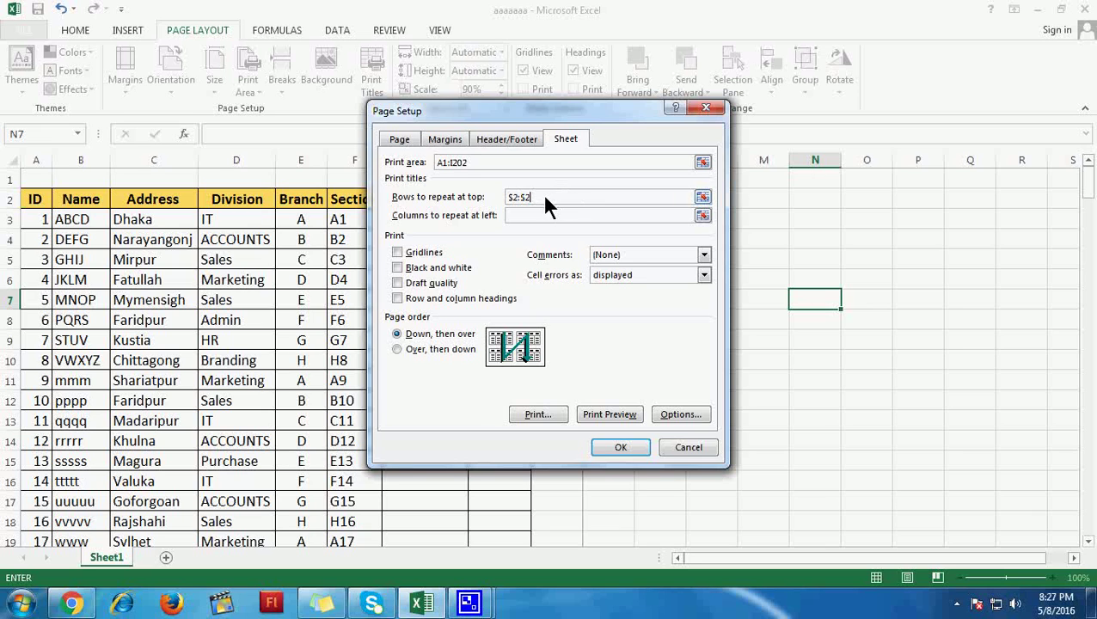
{"action": "left_click", "coordinate": [621, 445]}
{"action": "left_click", "coordinate": [710, 420]}
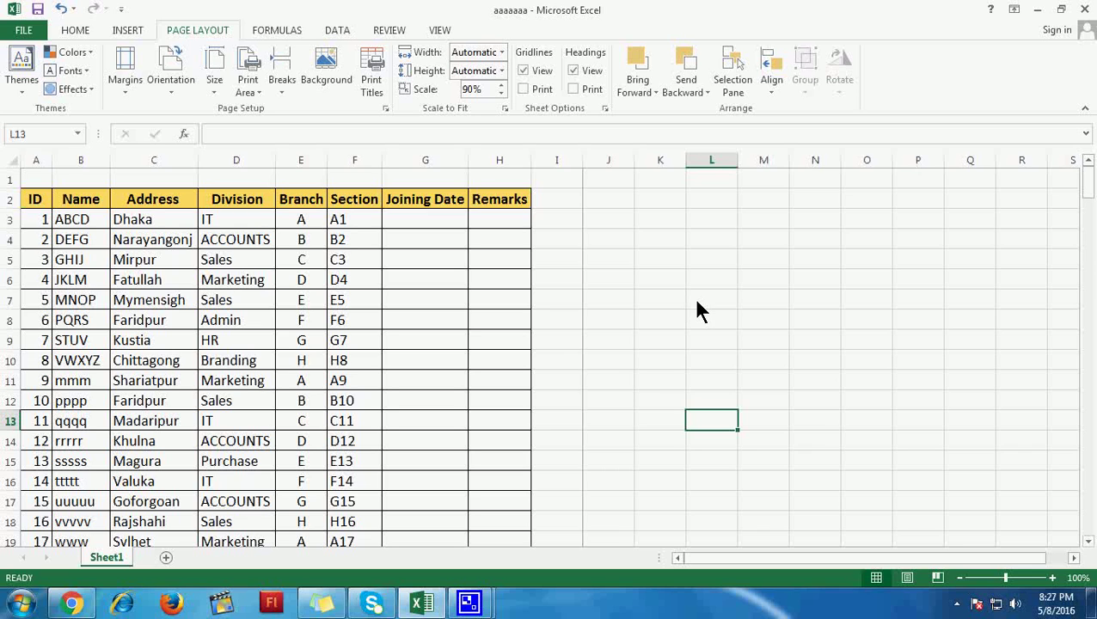
Examine the pages of the print preview for the repeated header row, and return to the worksheet.
{"action": "left_click", "coordinate": [25, 32]}
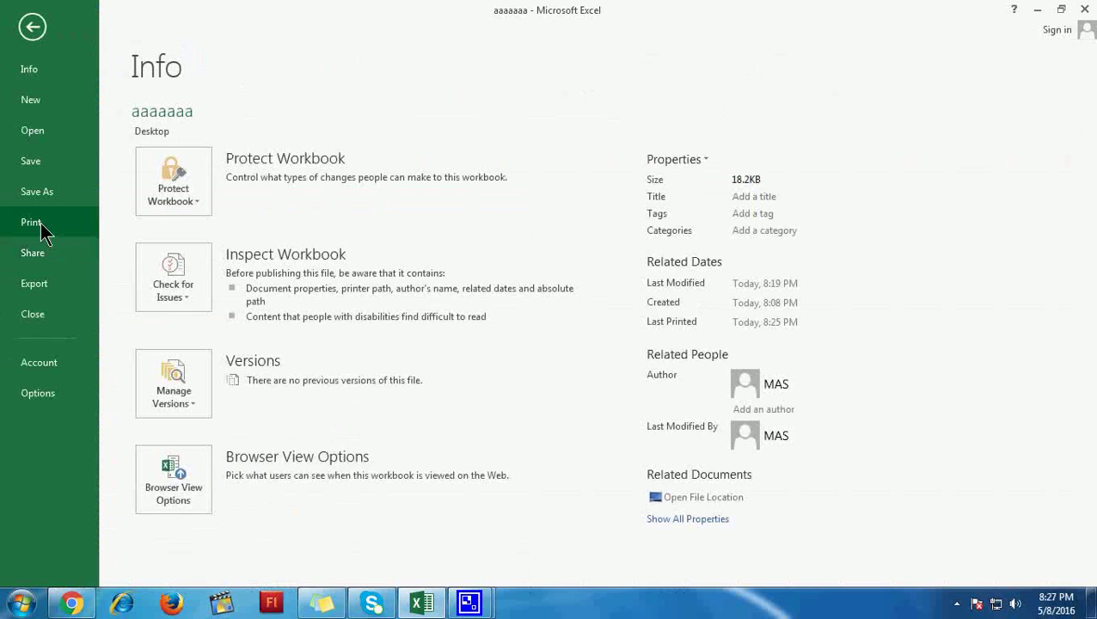
{"action": "left_click", "coordinate": [40, 222]}
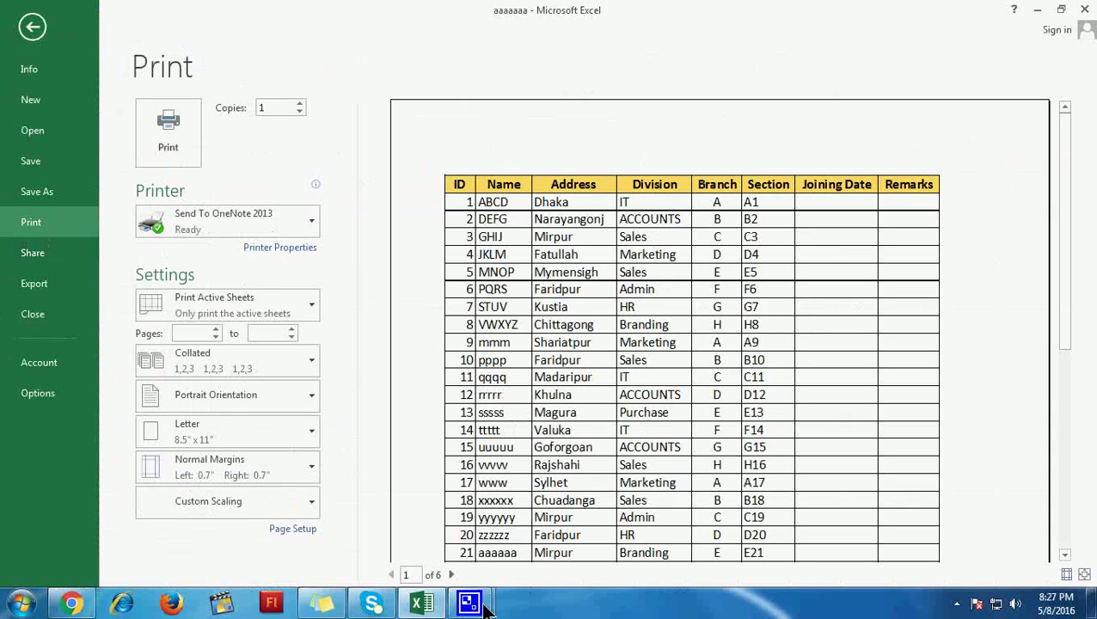
{"action": "left_click", "coordinate": [451, 574]}
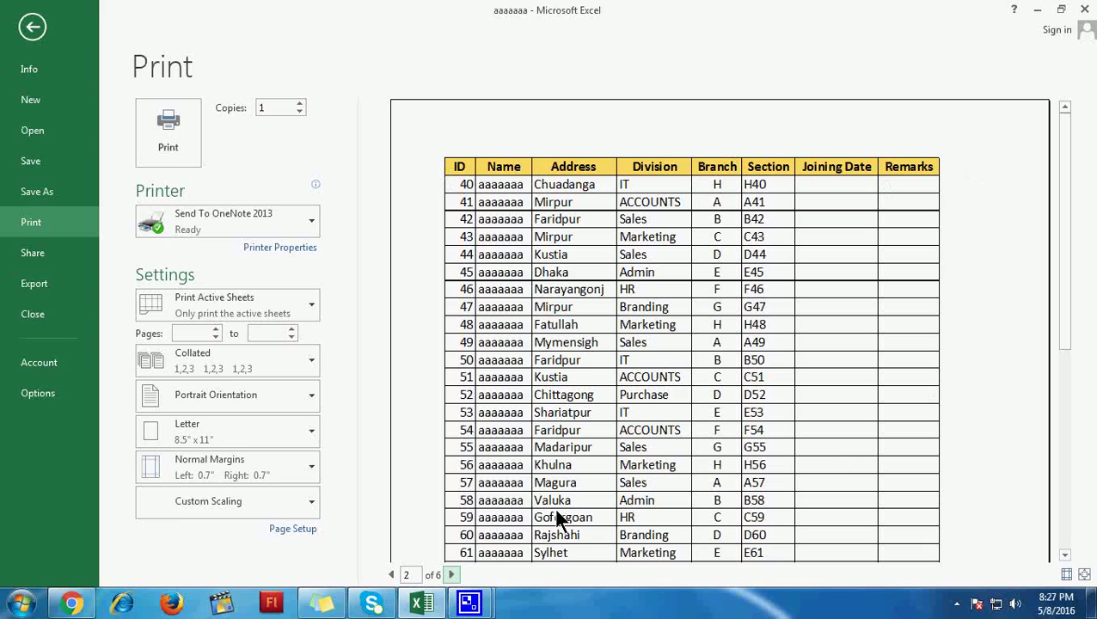
{"action": "left_click", "coordinate": [451, 574]}
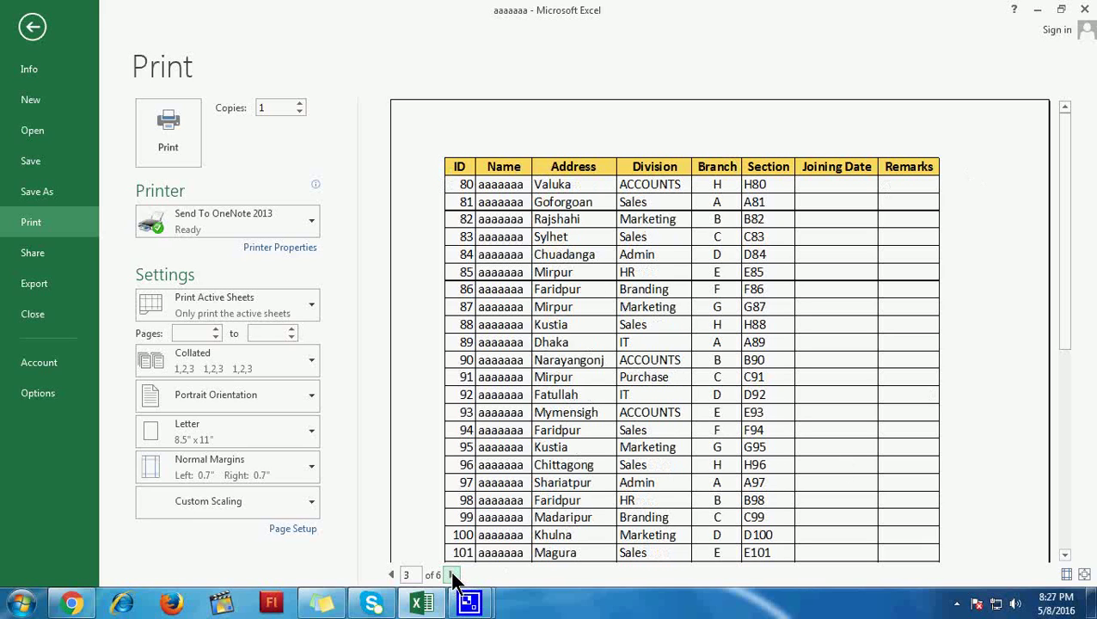
{"action": "left_click", "coordinate": [451, 574]}
{"action": "left_click", "coordinate": [451, 574]}
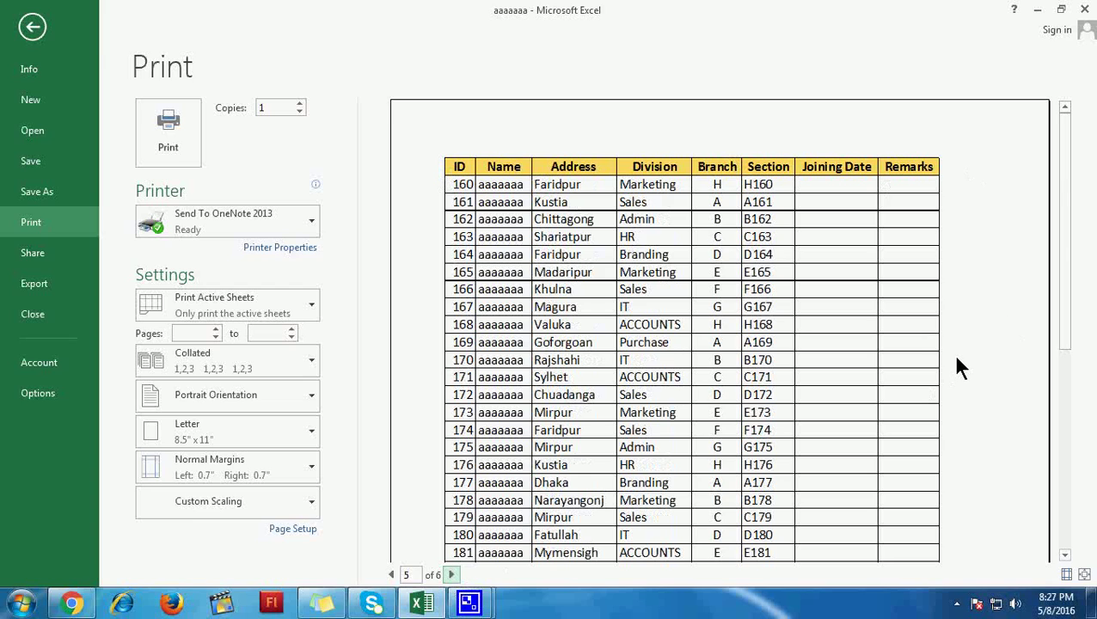
{"action": "scroll", "coordinate": [959, 367], "scroll_direction": "down", "scroll_amount": 5}
{"action": "scroll", "coordinate": [947, 428], "scroll_direction": "up", "scroll_amount": 5}
{"action": "left_click", "coordinate": [33, 27]}
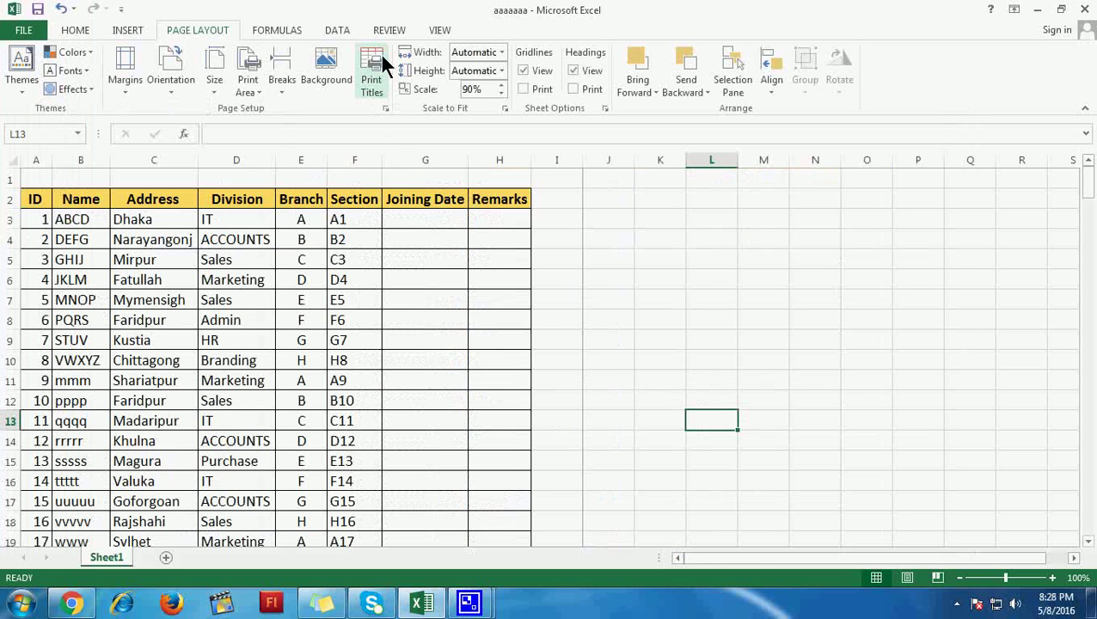